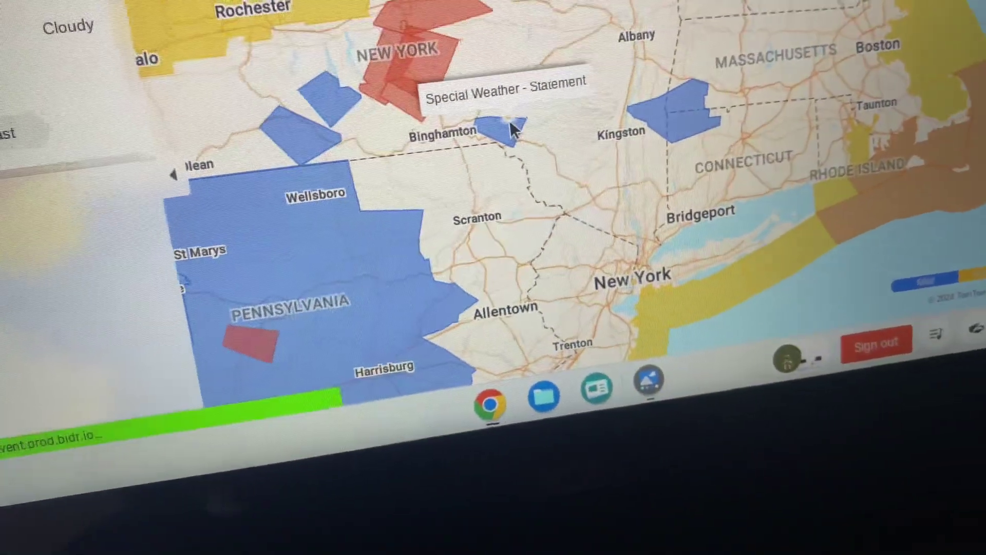
Select the Special Weather Statement near Binghamton on the KBGM radar map
click(539, 141)
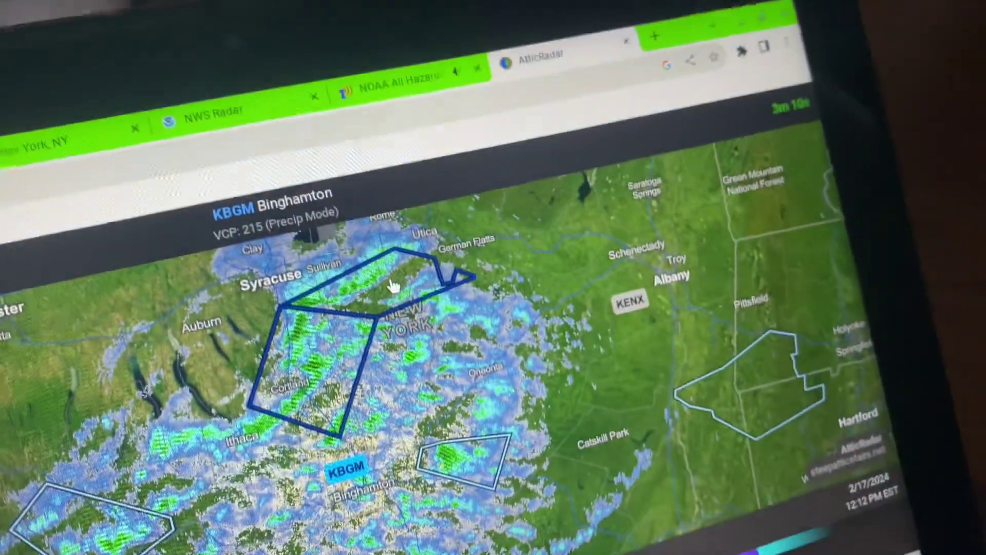
click(393, 286)
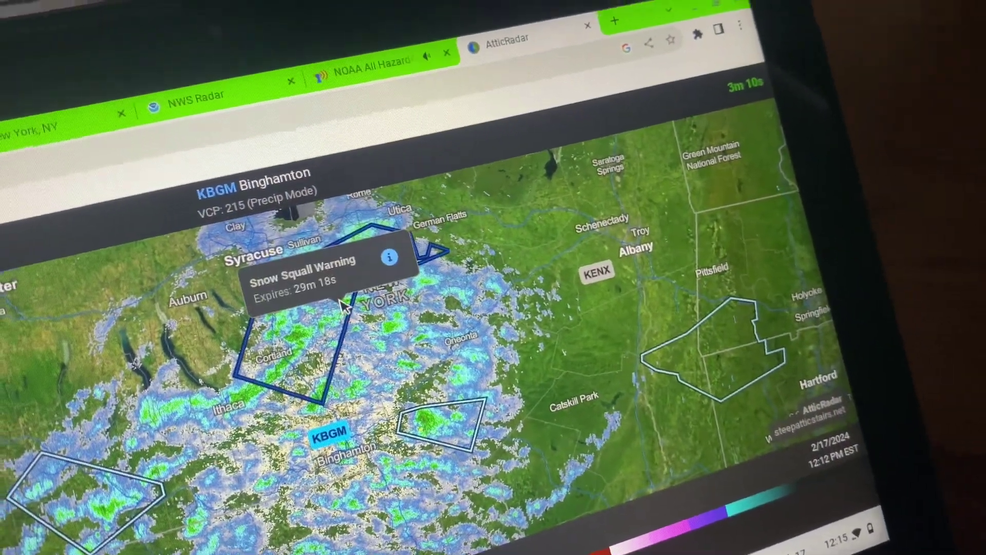